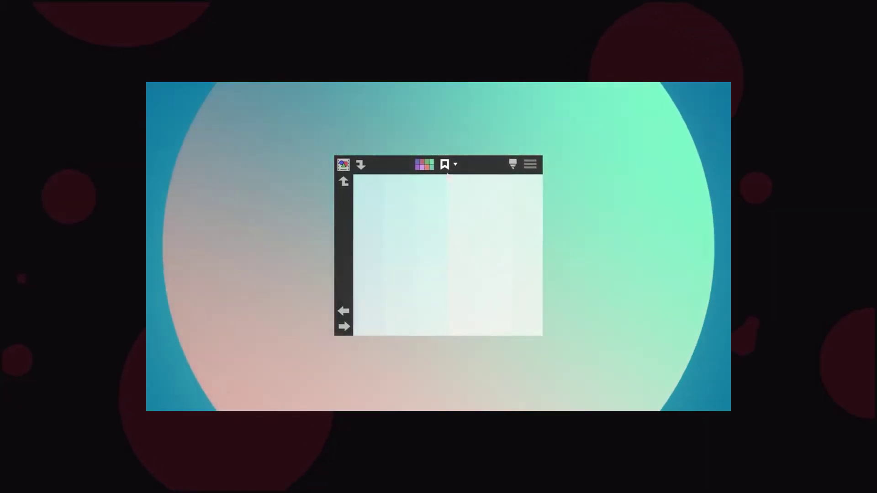
# Generate a different five-colour palette in the Colors panel for the listening to music composition.
pyautogui.click(427, 166)
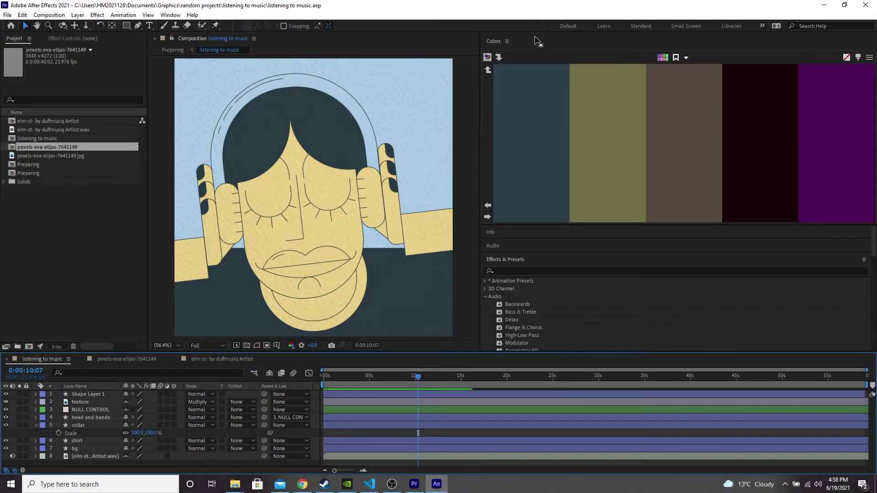
# Bring up the Colors panel and load the composition's light blue, dark slate, grey and yellow.
pyautogui.click(170, 15)
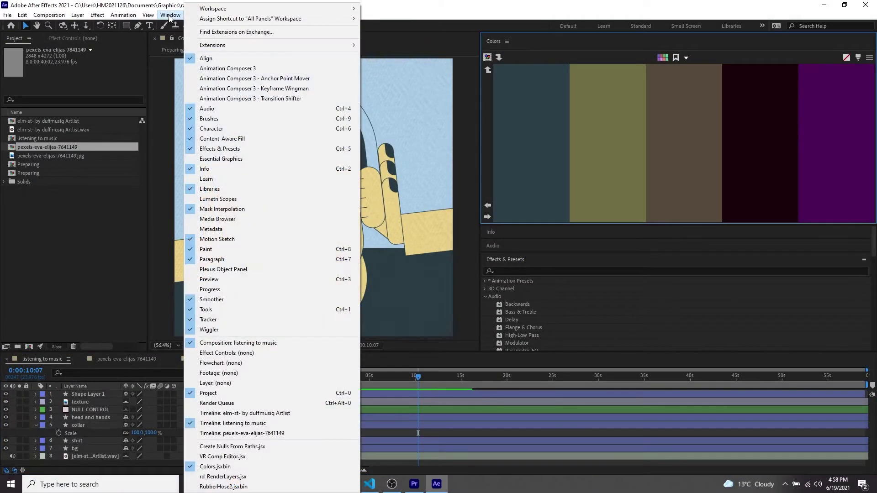
pyautogui.click(265, 466)
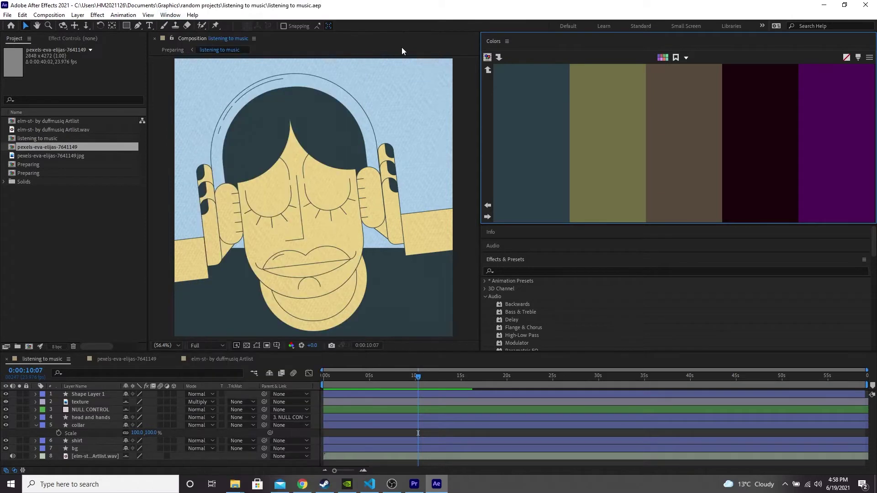
pyautogui.click(498, 57)
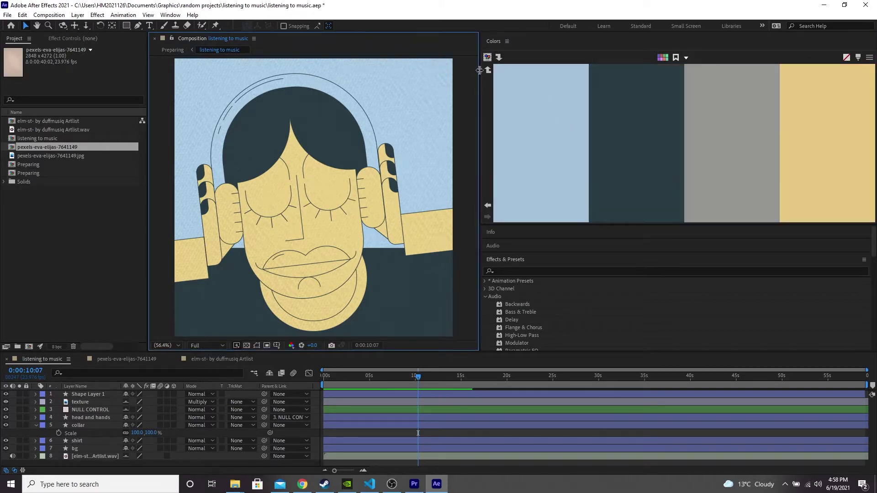
pyautogui.click(488, 69)
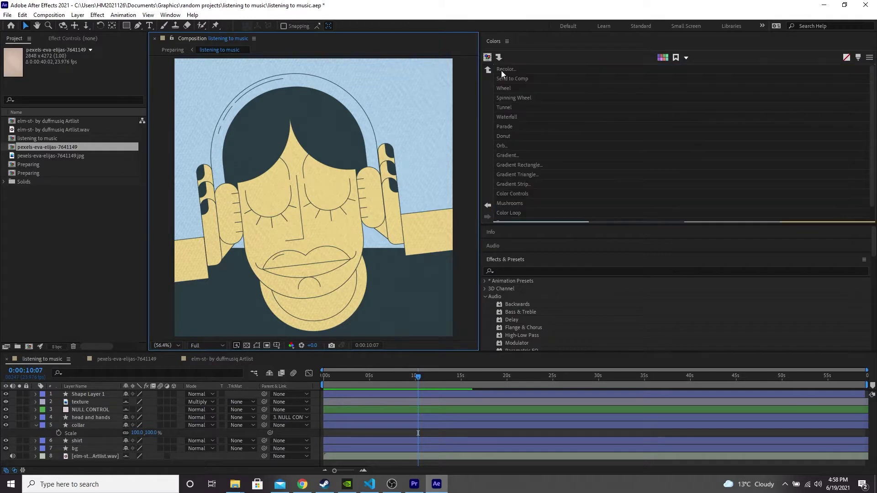
pyautogui.click(501, 69)
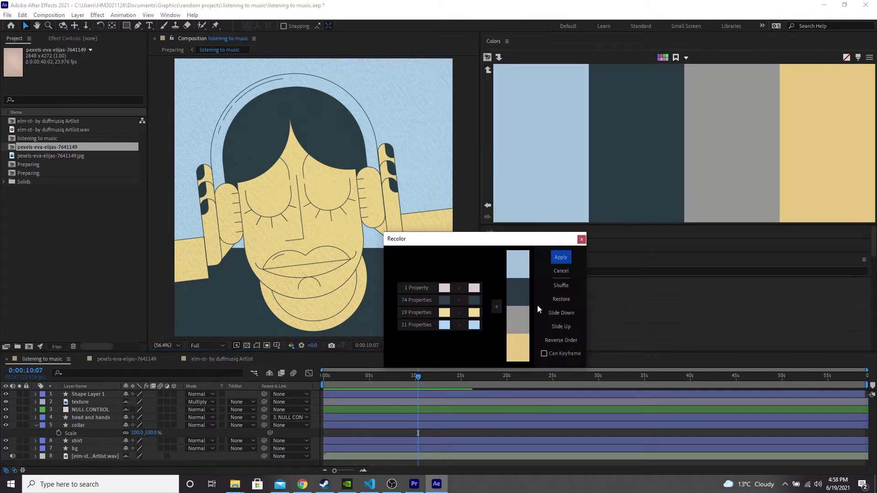
pyautogui.click(556, 286)
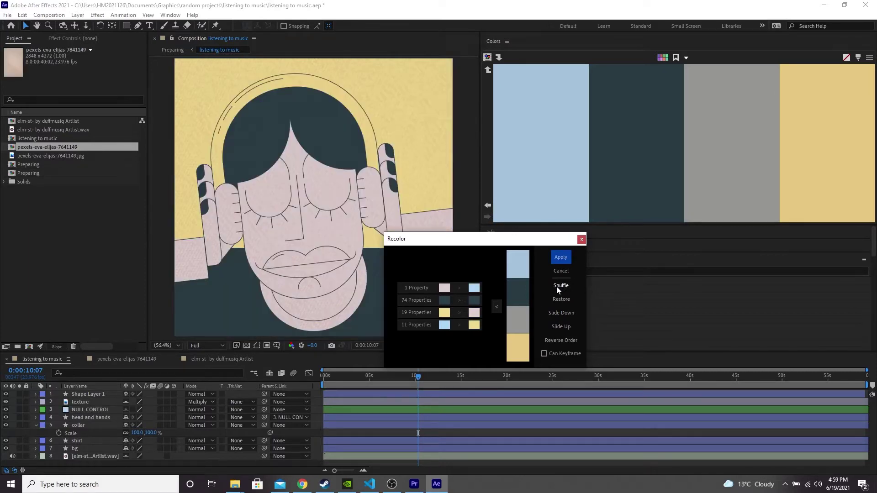
pyautogui.click(556, 286)
pyautogui.click(556, 286)
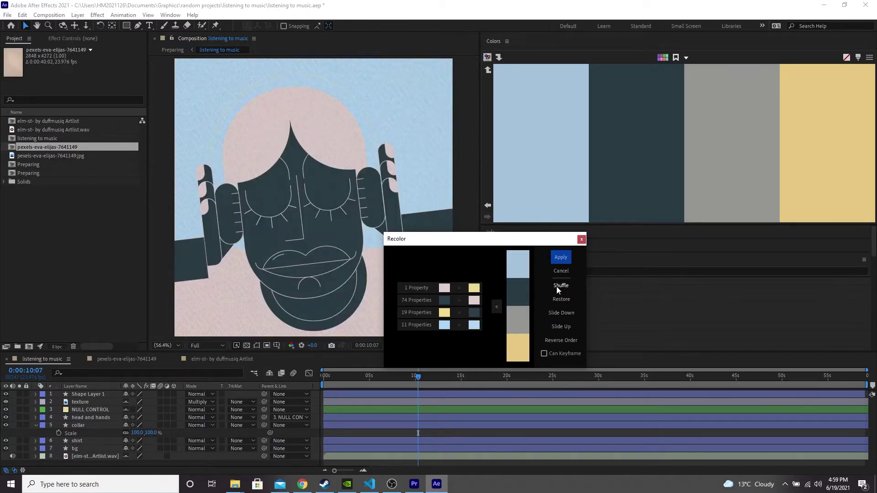
pyautogui.click(556, 286)
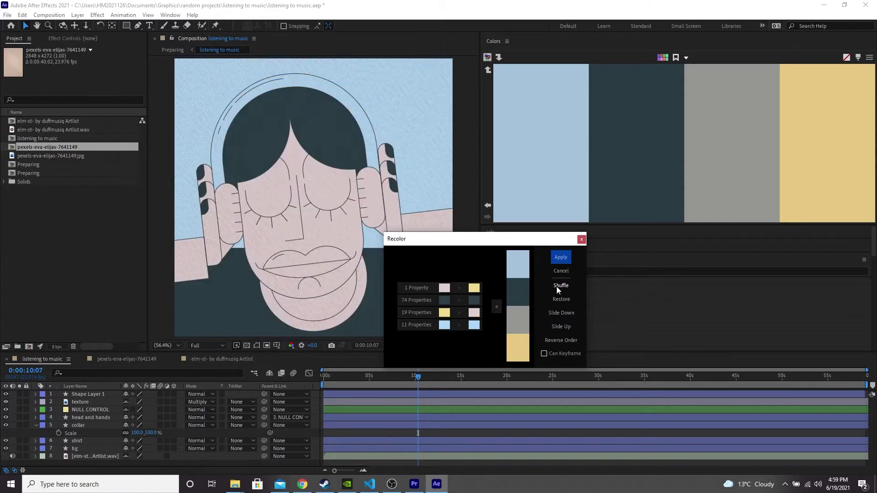
pyautogui.click(557, 286)
pyautogui.click(556, 286)
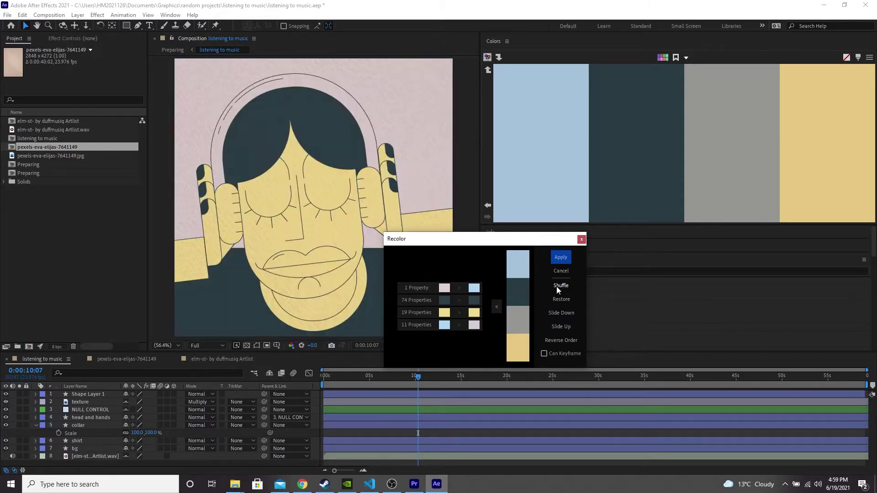
pyautogui.click(560, 312)
pyautogui.click(560, 311)
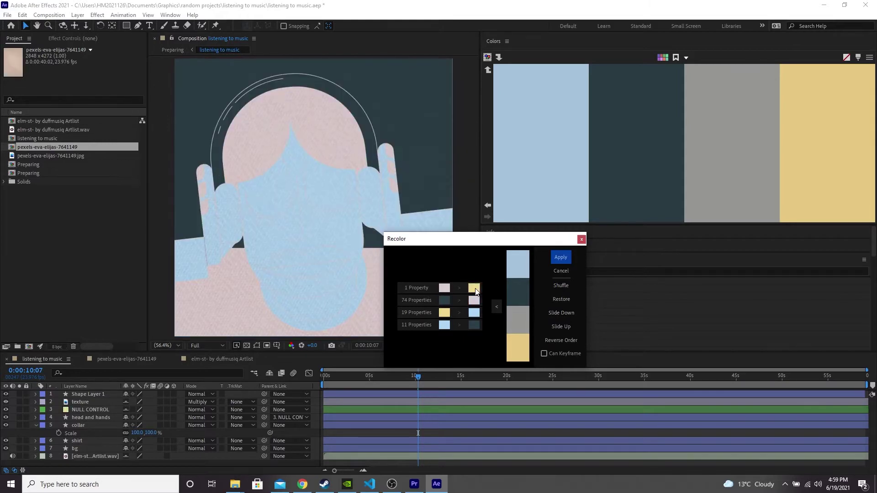
pyautogui.click(569, 308)
pyautogui.click(569, 309)
pyautogui.click(568, 308)
pyautogui.click(569, 308)
pyautogui.click(569, 309)
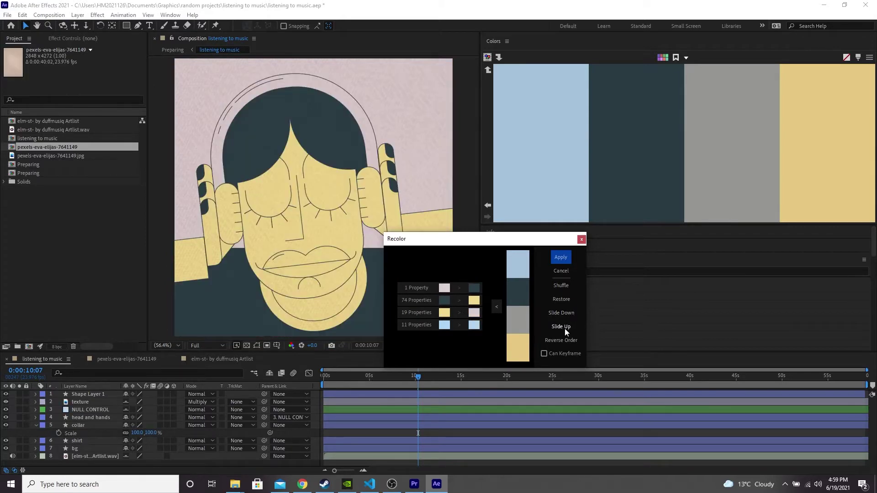
pyautogui.click(564, 327)
pyautogui.click(564, 327)
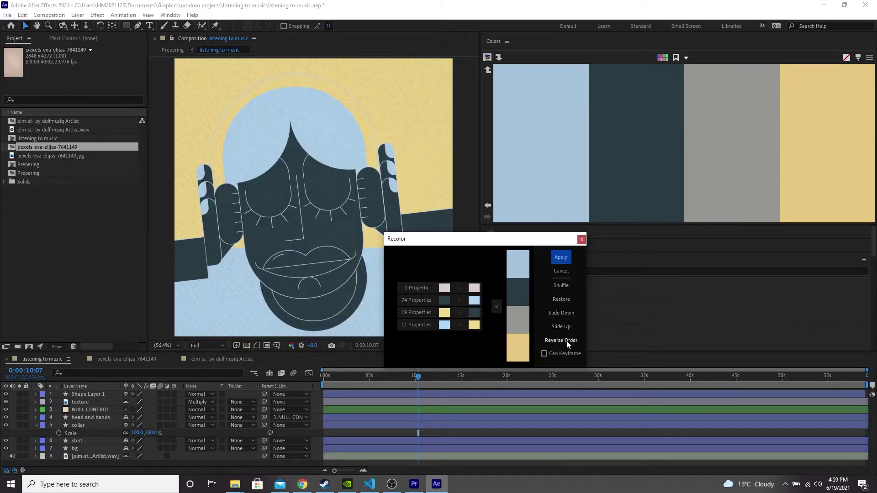
pyautogui.click(566, 340)
pyautogui.click(567, 340)
pyautogui.click(566, 341)
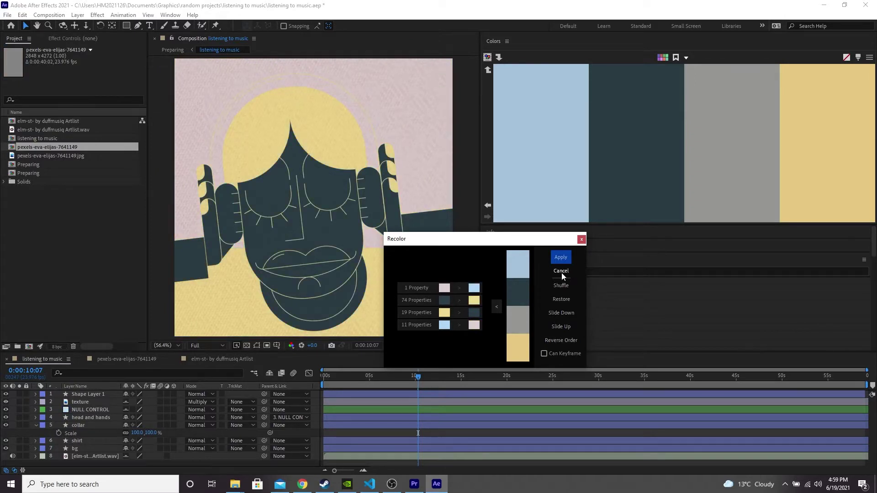
# Discard the previous recolour, switch to the green-and-pink palette and map it onto the artwork.
pyautogui.click(562, 273)
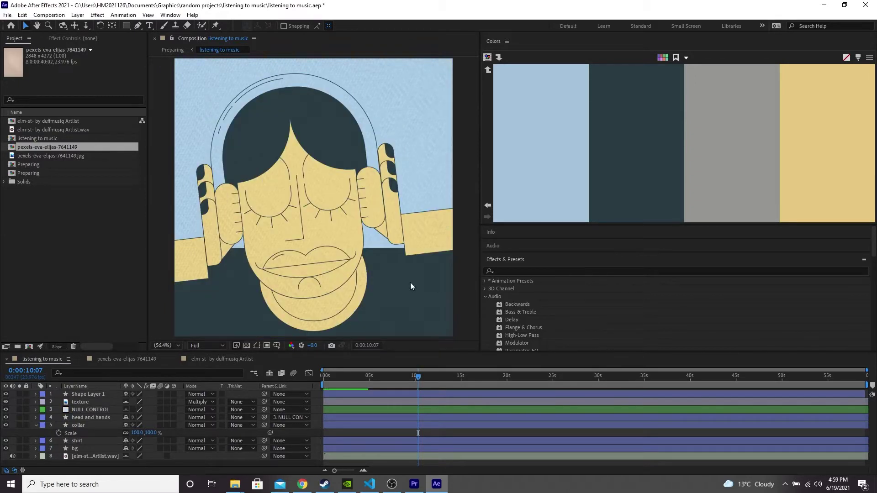
pyautogui.click(661, 58)
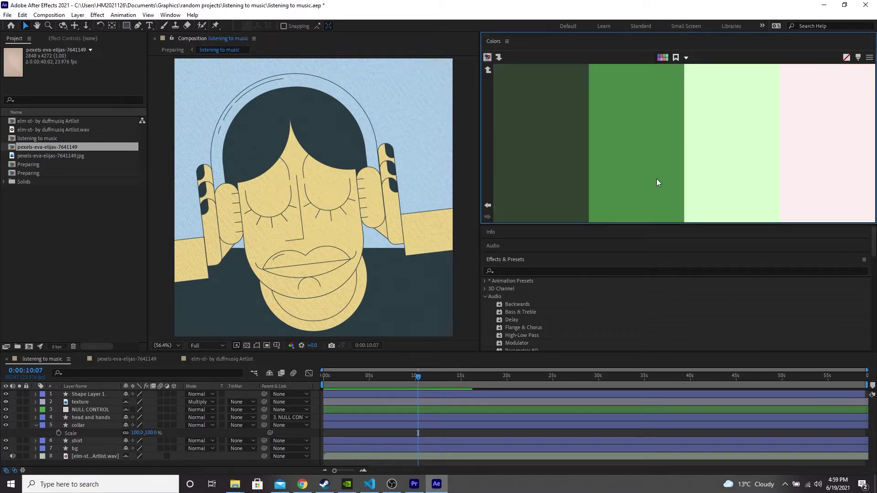
pyautogui.click(488, 69)
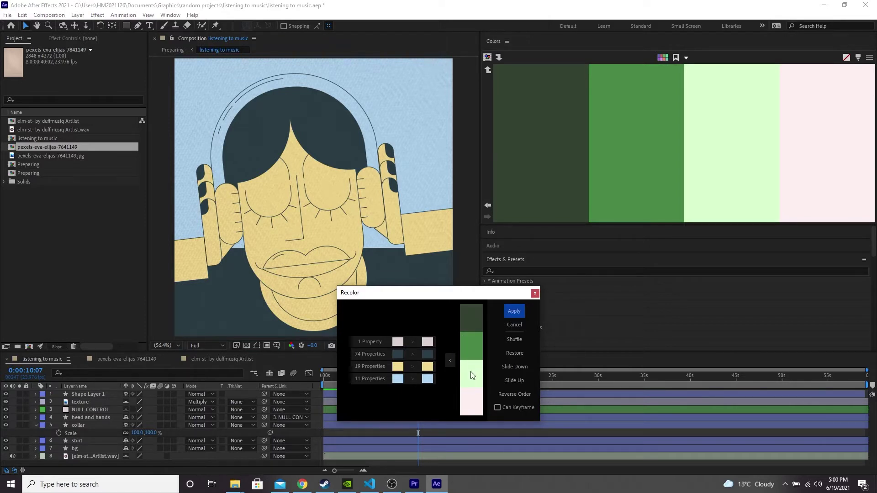
pyautogui.click(451, 360)
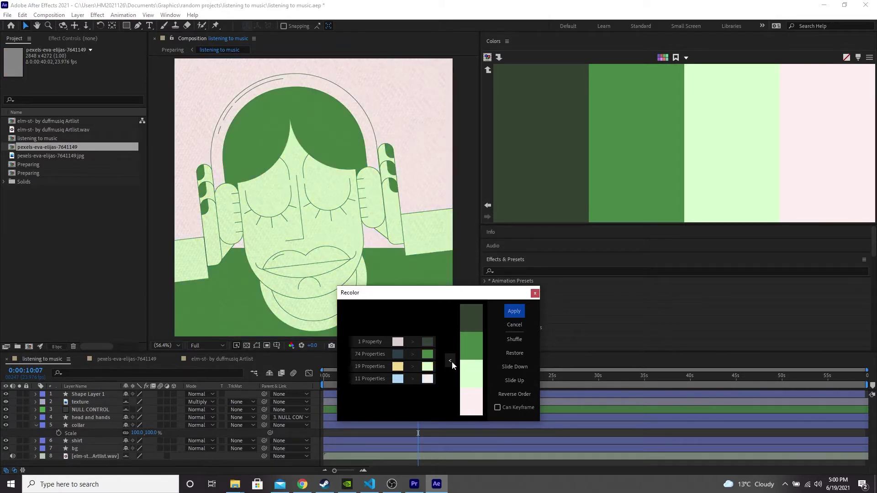
# Shuffle the greens and pink across the artwork's colour groups four times.
pyautogui.click(515, 340)
pyautogui.click(515, 340)
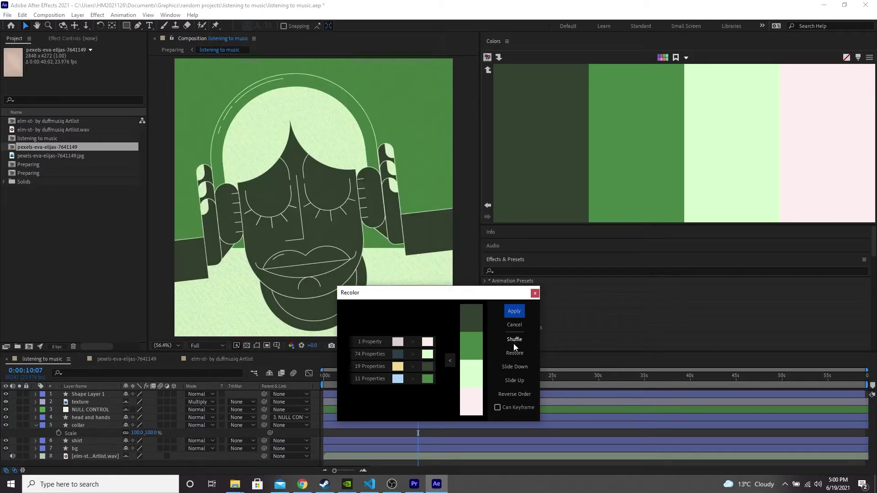
pyautogui.click(513, 341)
pyautogui.click(513, 340)
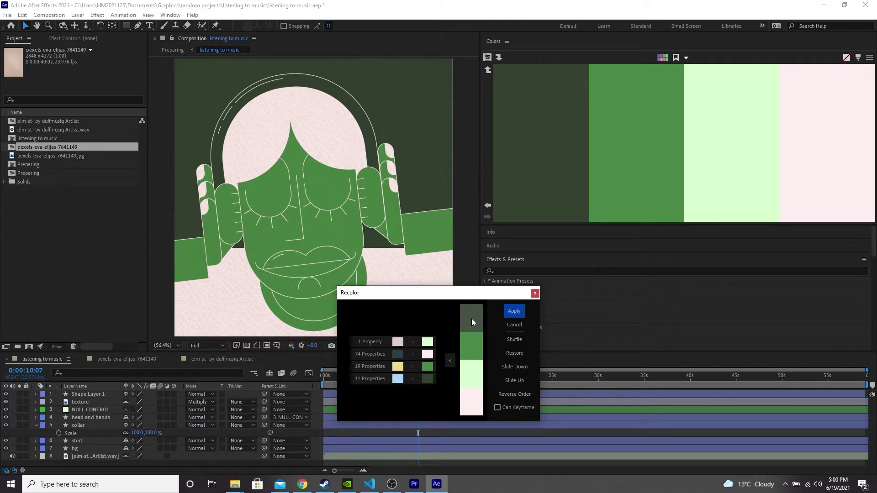
# Give 74 Properties the darkest green and 11 Properties pale pink, shuffle, apply and play back.
pyautogui.moveTo(472, 319); pyautogui.dragTo(429, 356)
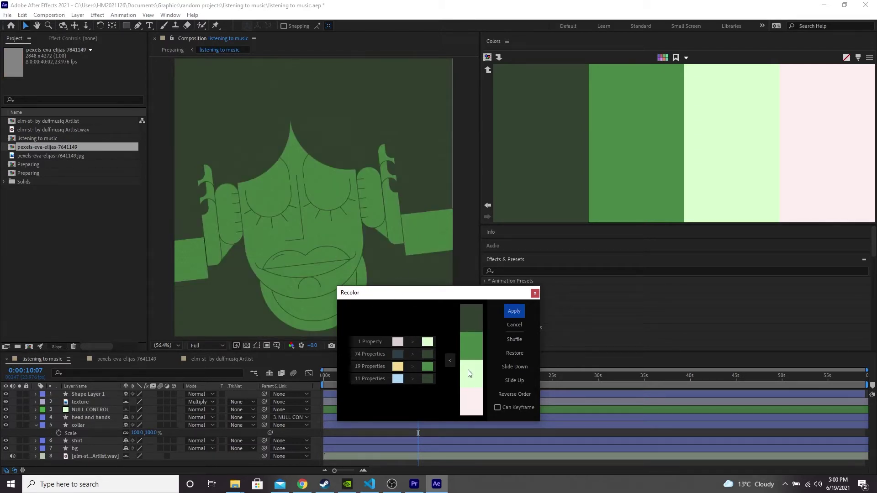
pyautogui.moveTo(477, 410); pyautogui.dragTo(427, 380)
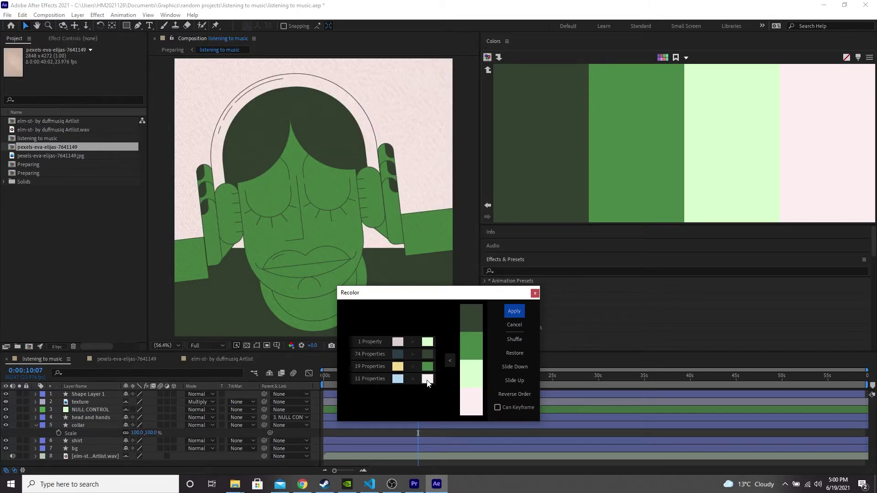
pyautogui.click(514, 340)
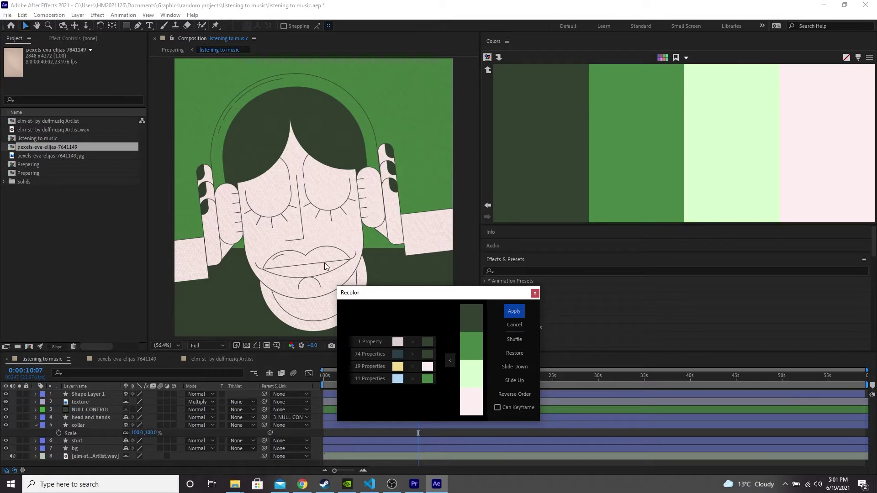
pyautogui.click(521, 313)
pyautogui.press('space')
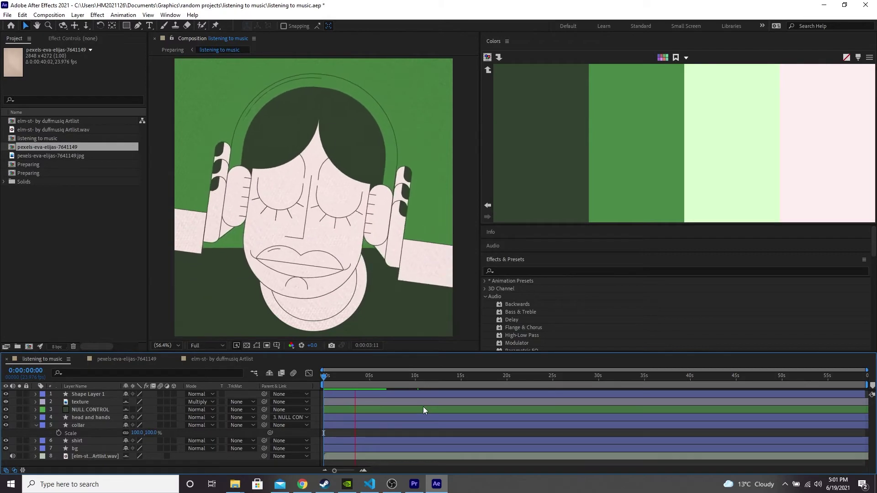
# Bookmark the green-and-pink palette, check the saved-palettes library, and open Streamers & Salad in the Editor.
pyautogui.click(676, 58)
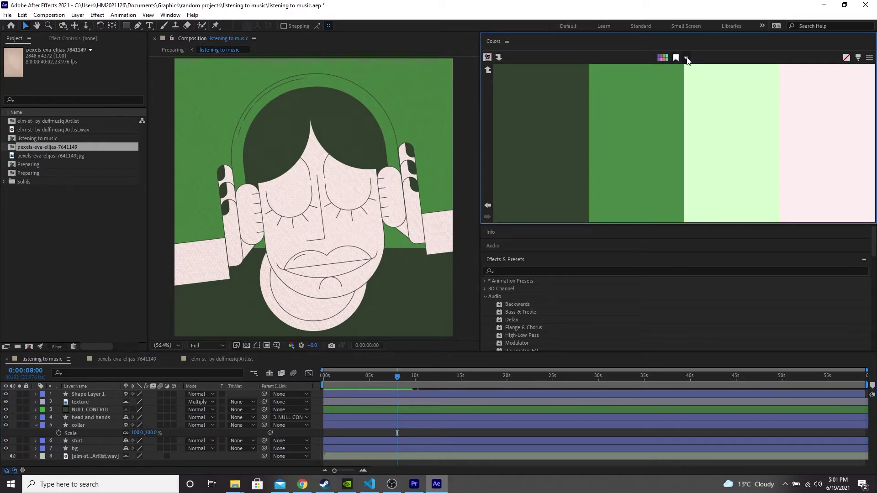
pyautogui.click(685, 58)
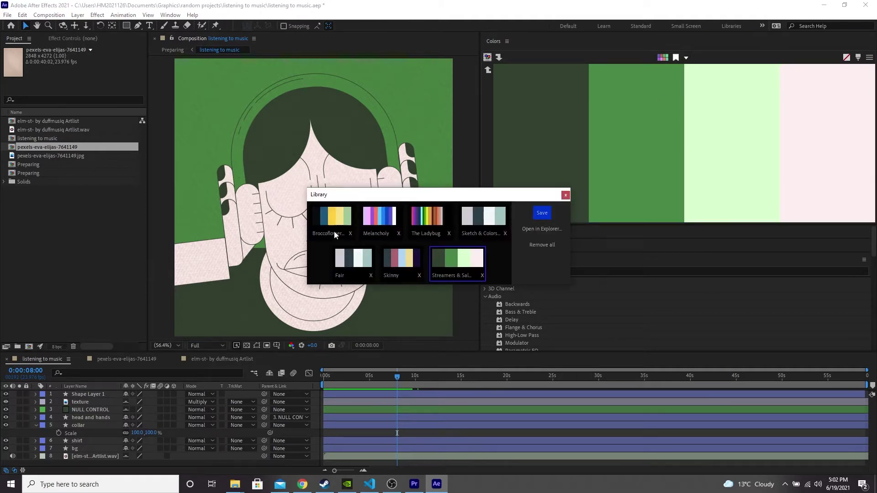
pyautogui.click(565, 194)
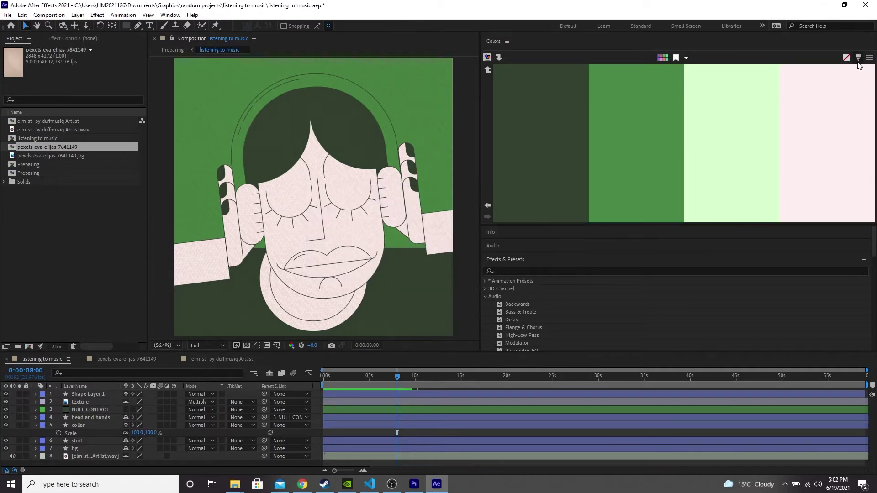
pyautogui.click(858, 60)
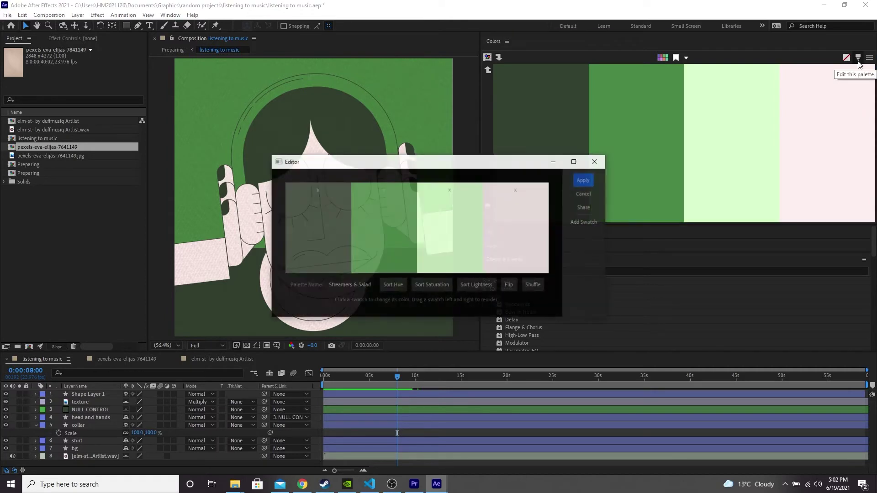
# Recolour the pink swatch to yellow, delete the light-green swatch and add a new swatch.
pyautogui.click(513, 221)
pyautogui.moveTo(673, 274)
pyautogui.mouseDown()
pyautogui.moveTo(670, 235)
pyautogui.moveTo(610, 315)
pyautogui.moveTo(572, 274)
pyautogui.mouseUp()
pyautogui.click(757, 235)
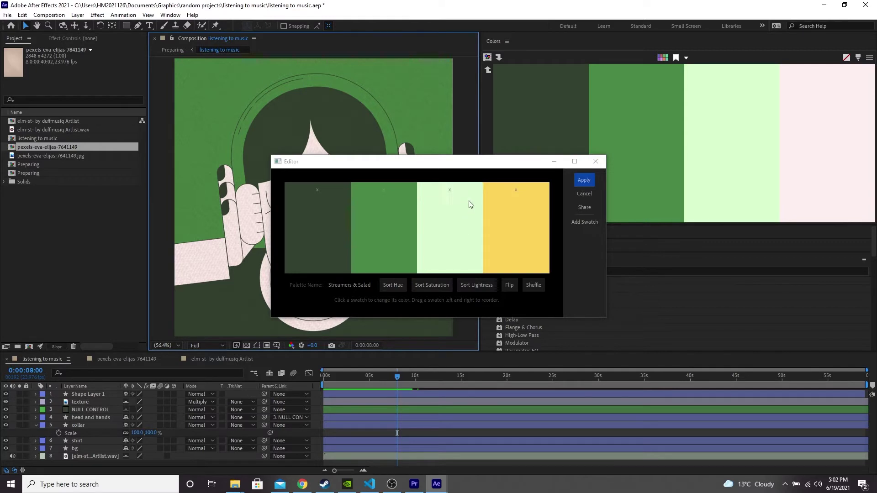
pyautogui.click(449, 189)
pyautogui.click(584, 221)
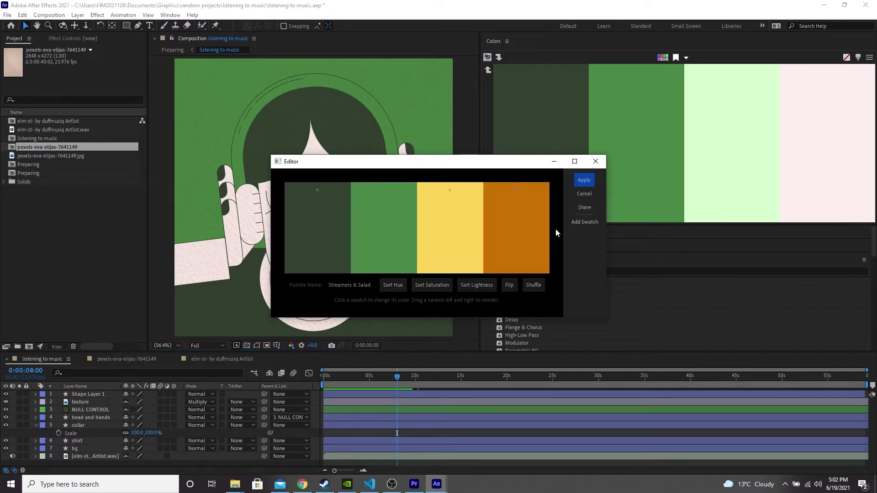
# Try hue, saturation and lightness sorting and shuffling, then move the yellow swatch further left.
pyautogui.click(384, 284)
pyautogui.click(440, 284)
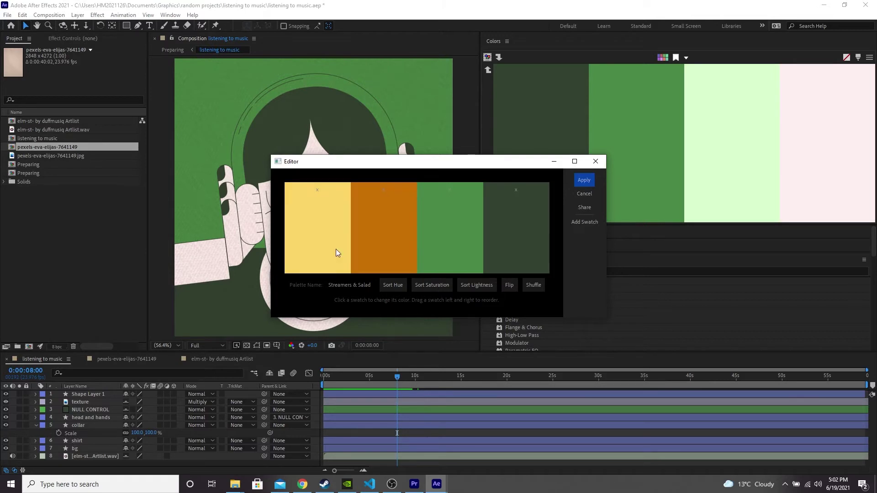
pyautogui.click(476, 284)
pyautogui.click(431, 285)
pyautogui.click(393, 285)
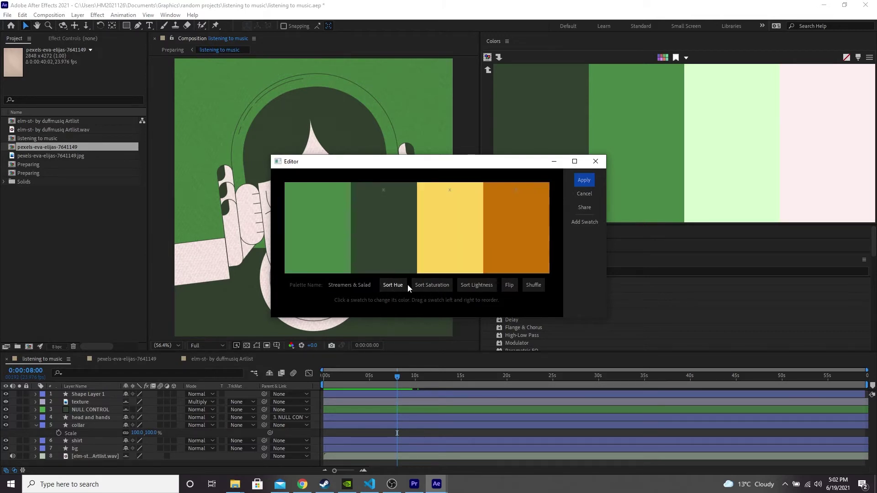
pyautogui.click(537, 287)
pyautogui.click(536, 286)
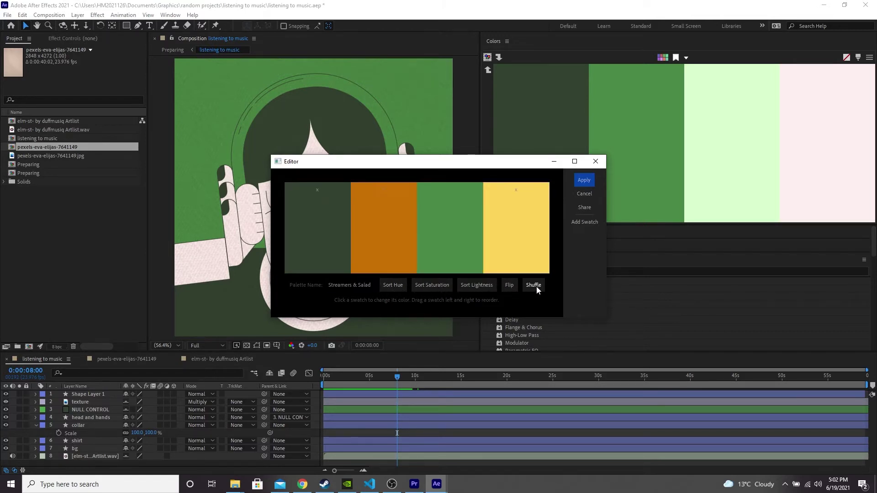
pyautogui.moveTo(528, 256); pyautogui.dragTo(357, 245)
# Save the edited palette and recolour the illustration: orange background, yellow skin, dark green hair.
pyautogui.click(584, 181)
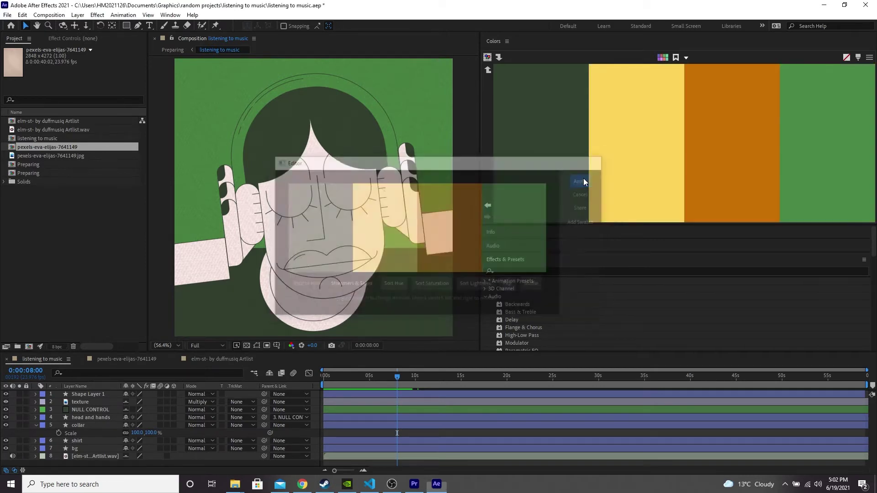
pyautogui.click(488, 69)
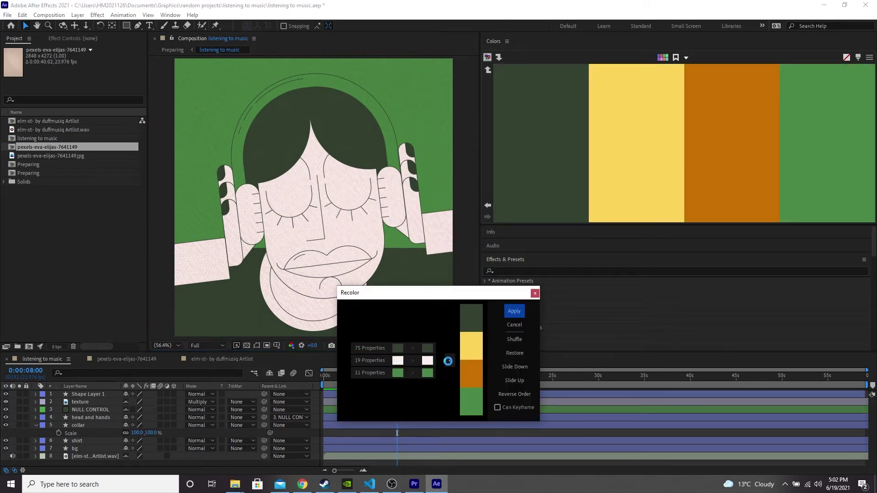
pyautogui.click(449, 361)
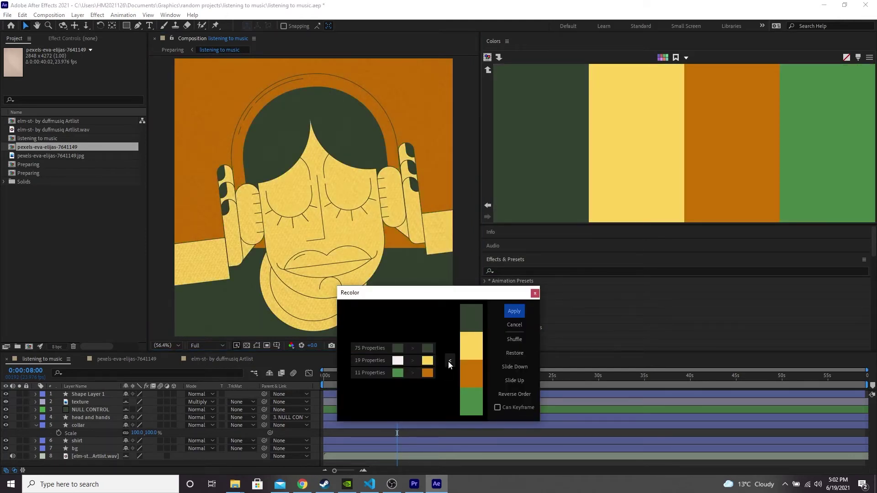
pyautogui.click(514, 311)
pyautogui.click(487, 70)
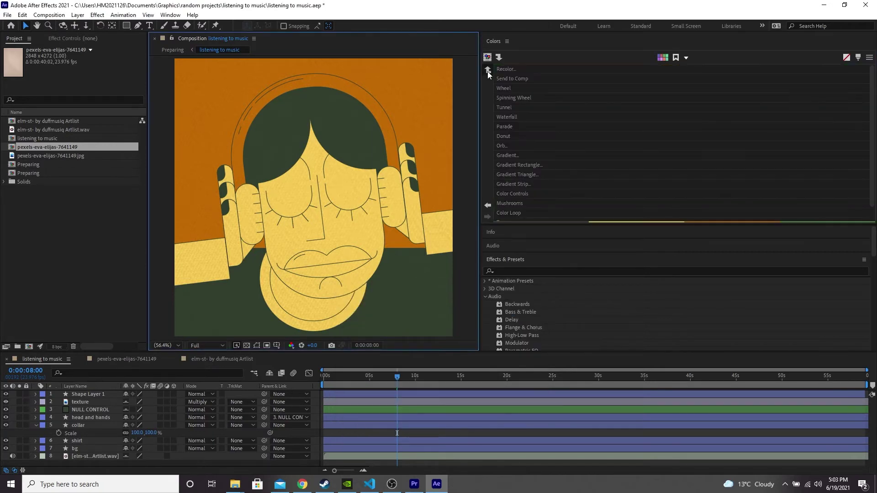
pyautogui.click(518, 90)
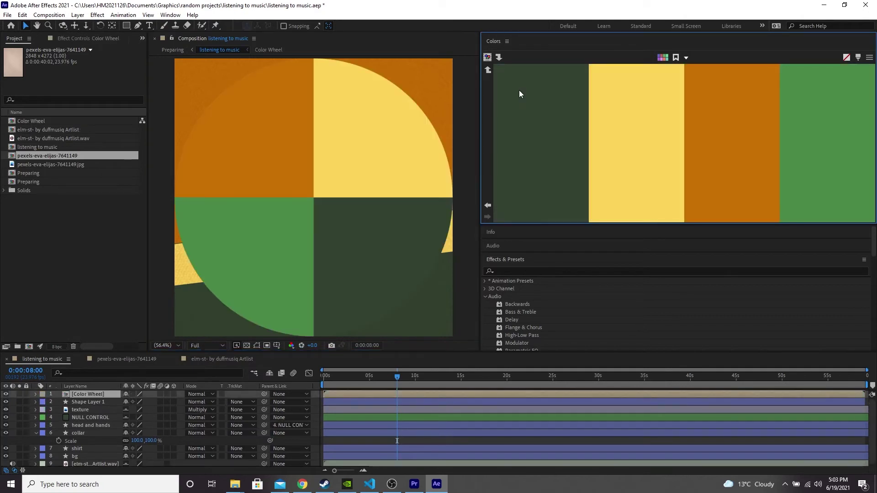
pyautogui.click(486, 70)
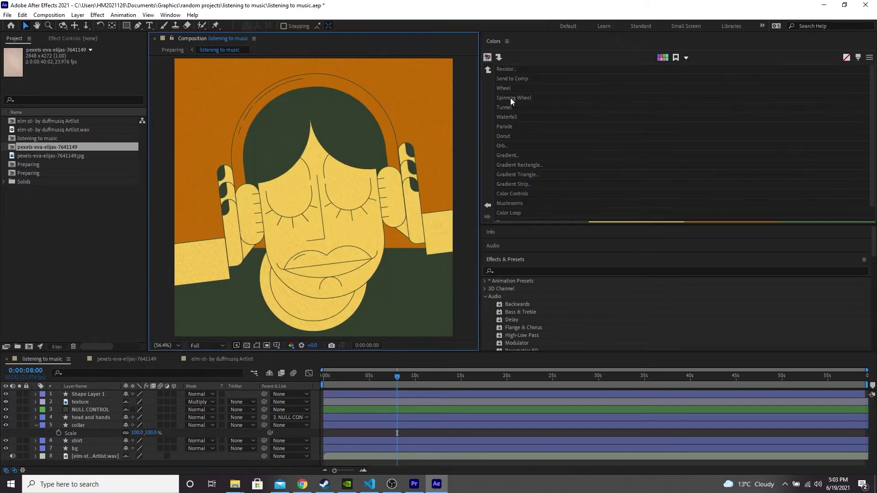
pyautogui.click(510, 98)
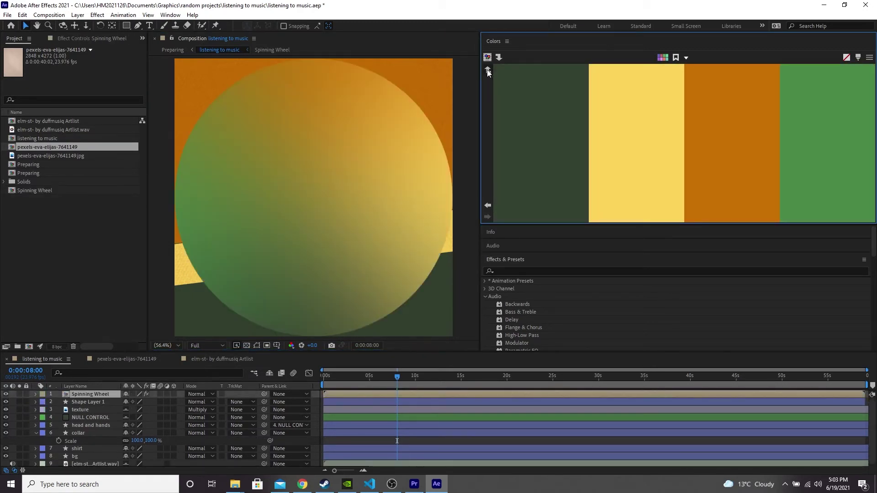
pyautogui.click(487, 69)
pyautogui.click(504, 119)
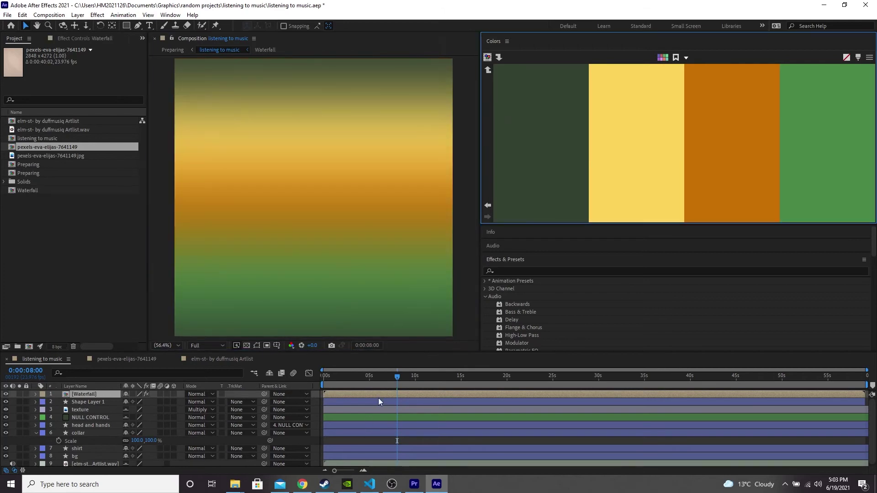
pyautogui.moveTo(378, 377); pyautogui.dragTo(454, 382)
# Add a golden Colors Orb to the composition and move it to the face's lower right.
pyautogui.click(488, 71)
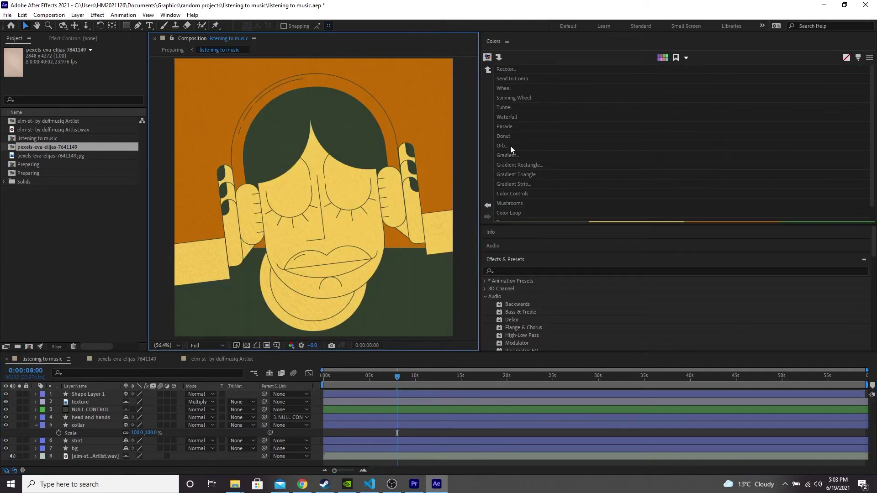
pyautogui.click(510, 146)
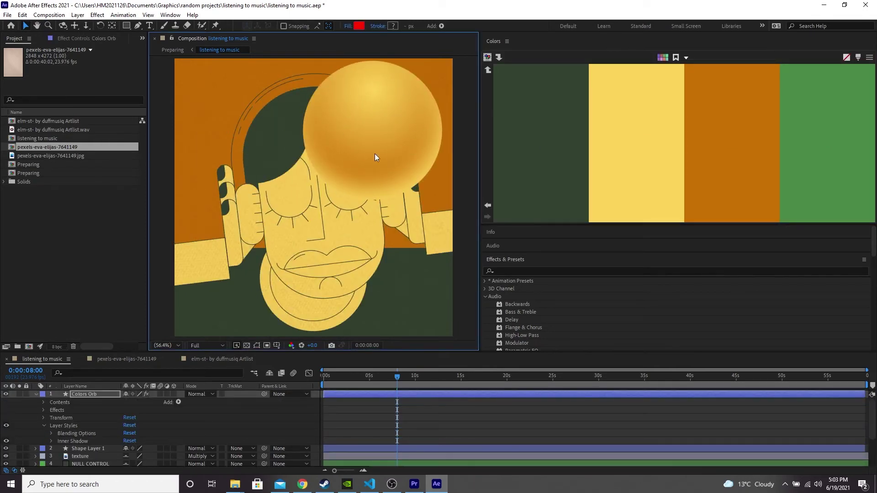
pyautogui.moveTo(376, 157); pyautogui.dragTo(374, 132)
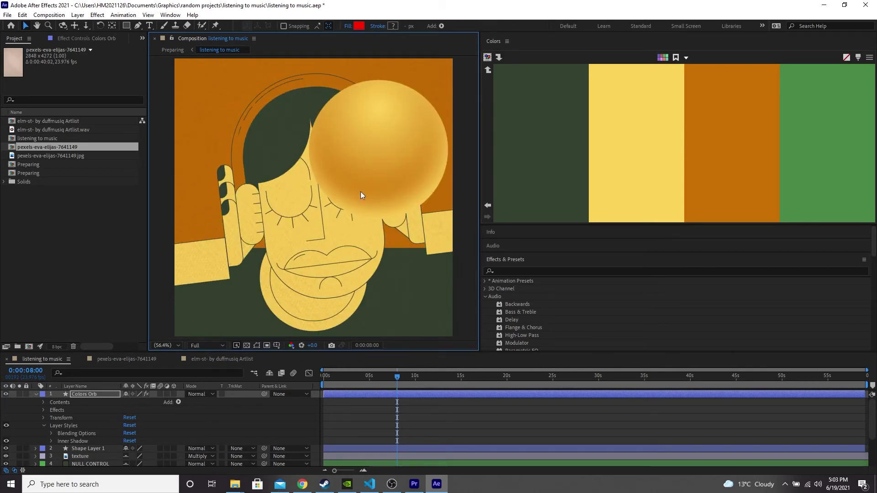
pyautogui.click(488, 68)
pyautogui.click(488, 70)
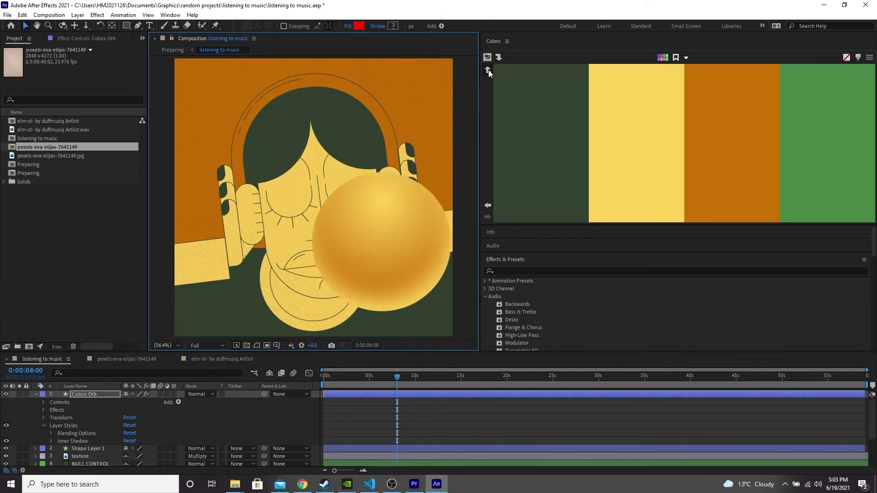
pyautogui.click(488, 70)
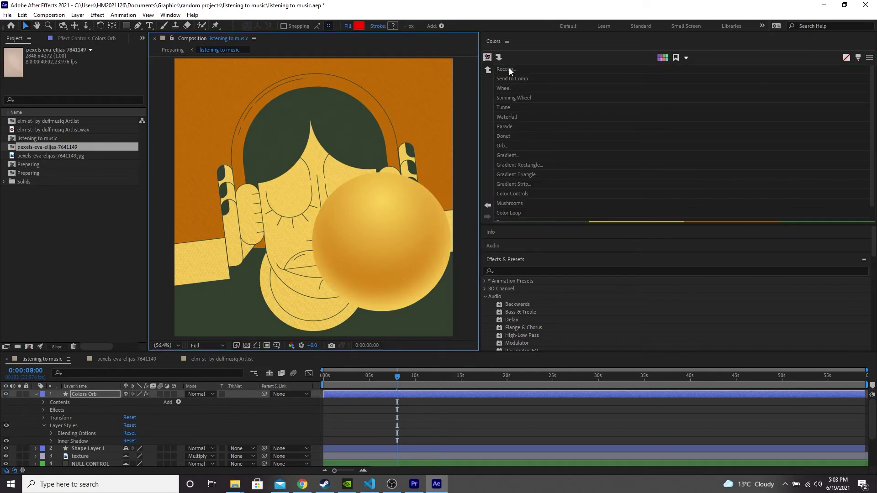
# Delete the Colors Orb layer from the composition.
pyautogui.click(106, 396)
pyautogui.press('Delete')
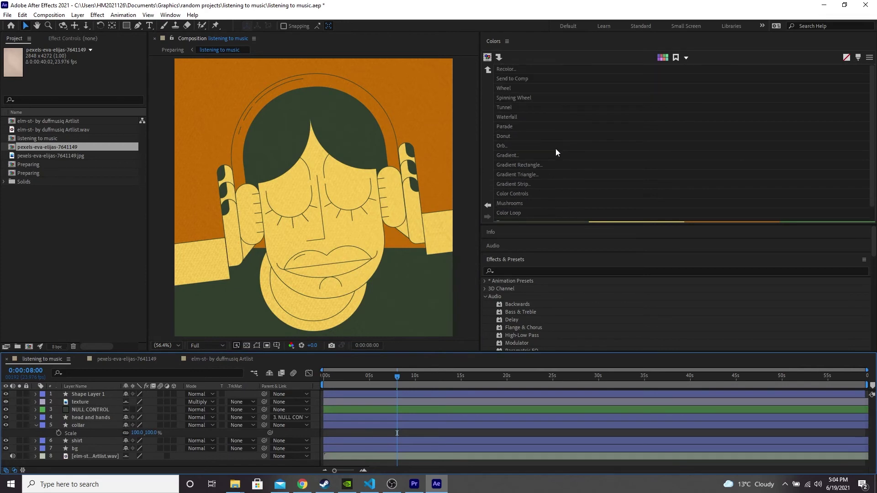
pyautogui.click(468, 212)
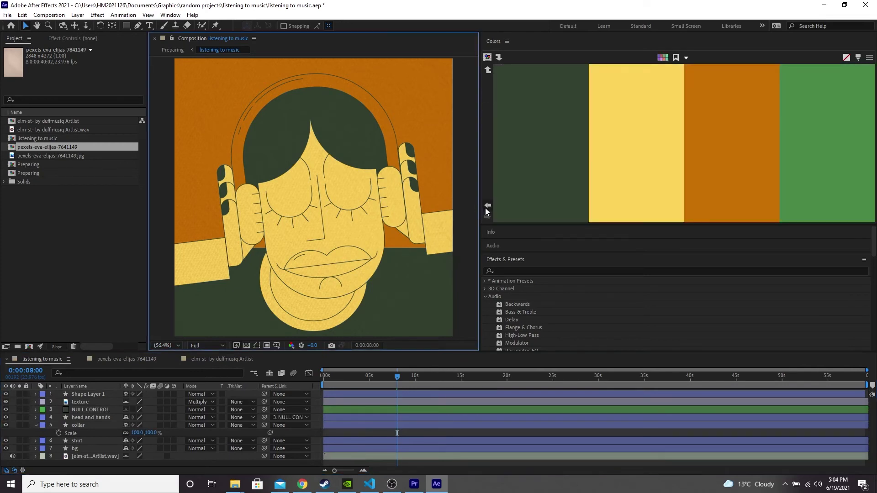
# Step through the saved palettes with the Previous/Next arrows, ending on the yellow-orange palette.
pyautogui.click(486, 207)
pyautogui.click(487, 220)
pyautogui.click(488, 220)
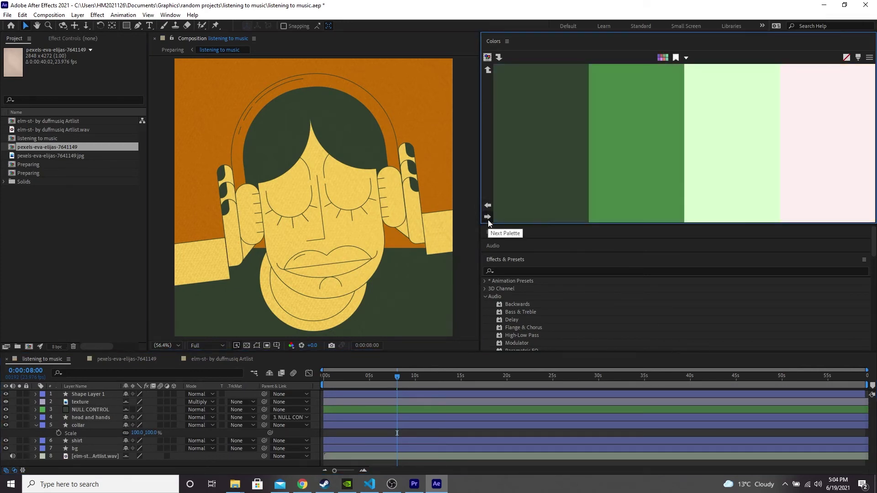
pyautogui.click(488, 219)
pyautogui.click(488, 206)
pyautogui.click(488, 217)
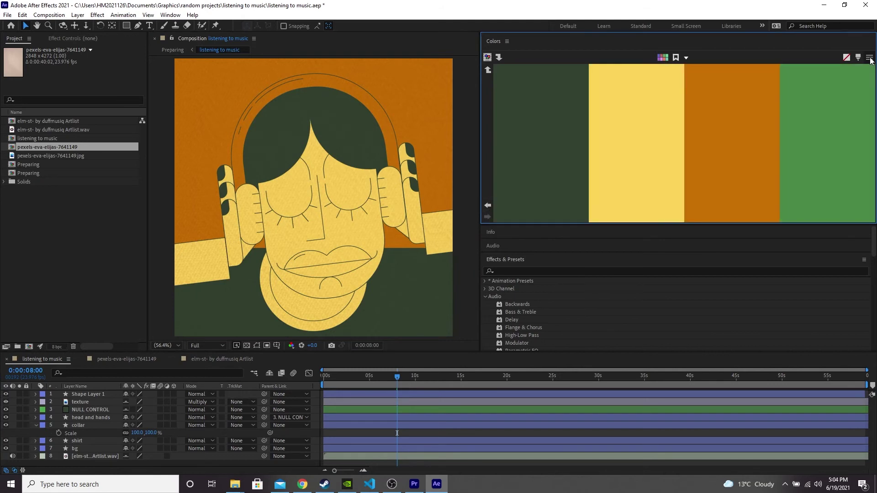
pyautogui.click(869, 59)
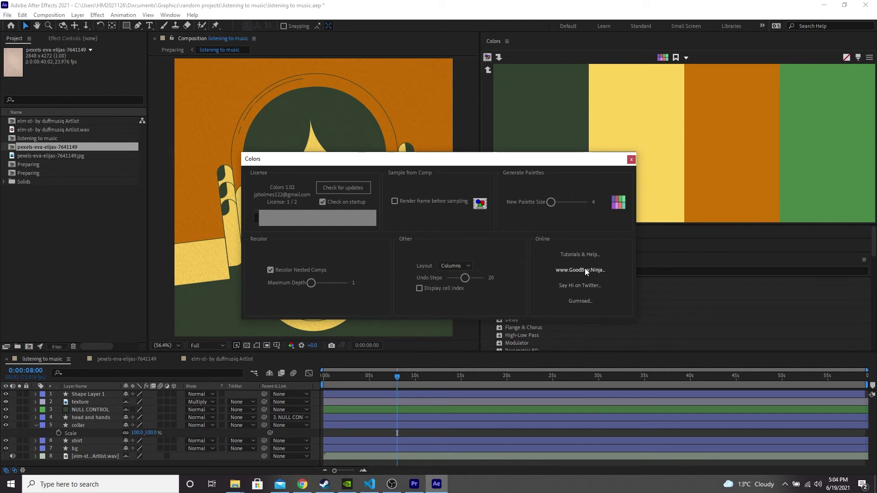
pyautogui.scroll(-1, 454, 265)
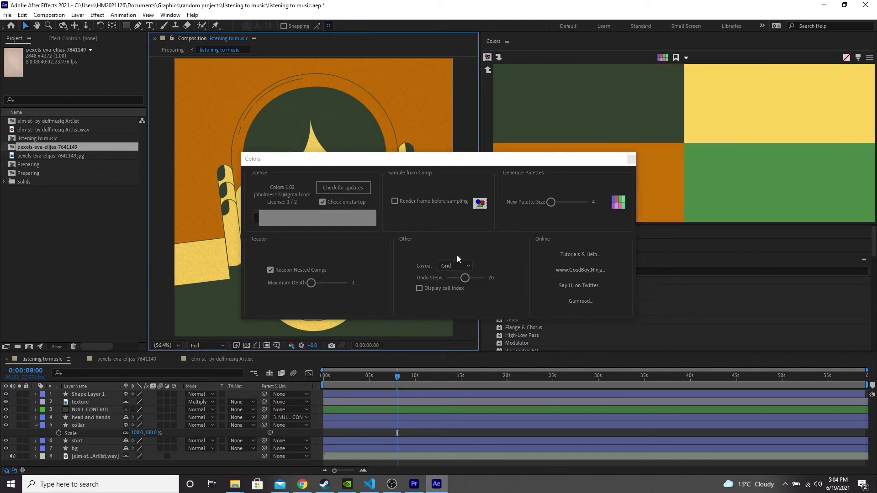
pyautogui.moveTo(439, 159); pyautogui.dragTo(314, 157)
pyautogui.click(328, 264)
pyautogui.click(332, 292)
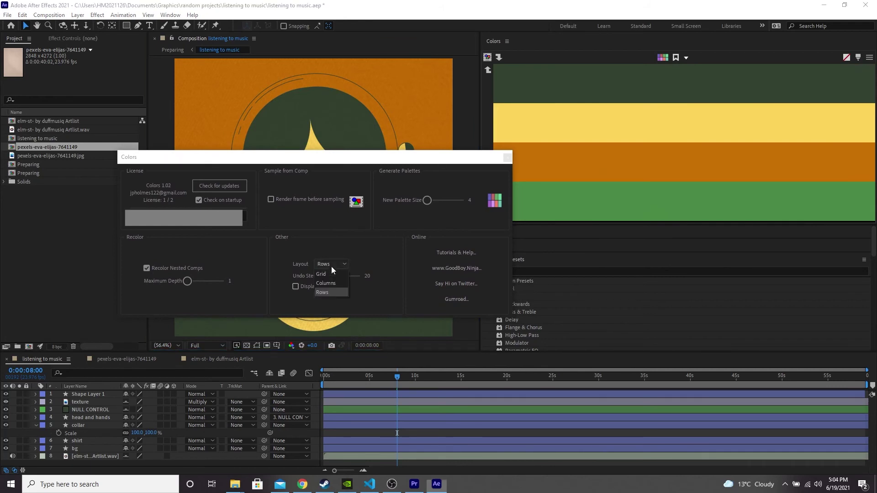
pyautogui.click(507, 157)
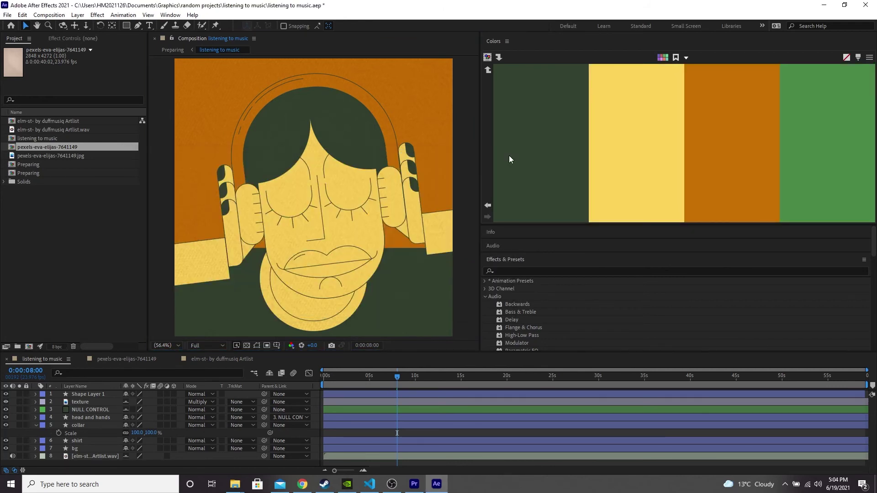